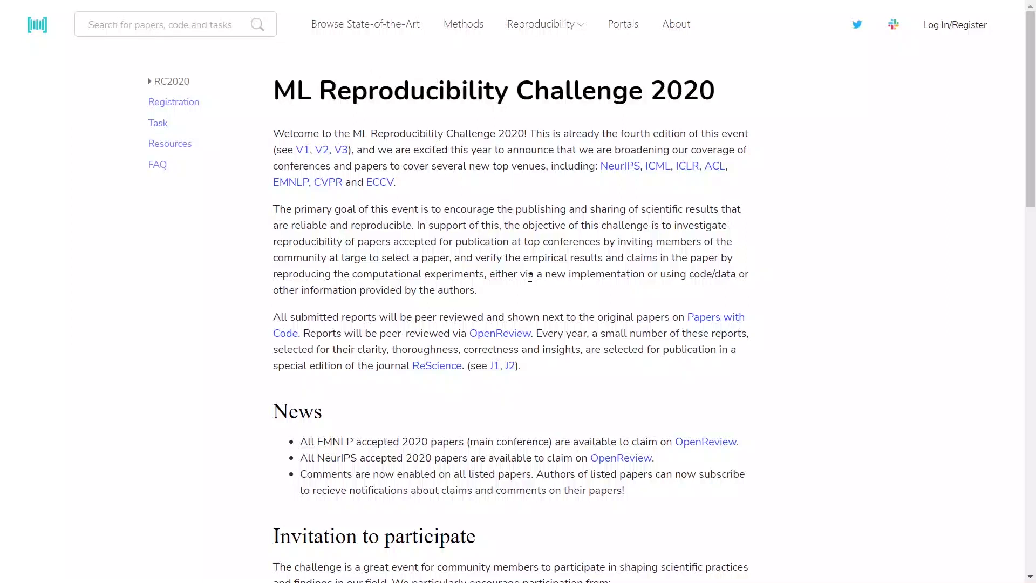
{"action": "scroll", "coordinate": [530, 278], "scroll_direction": "down", "scroll_amount": 2}
{"action": "scroll", "coordinate": [530, 278], "scroll_direction": "down", "scroll_amount": 2}
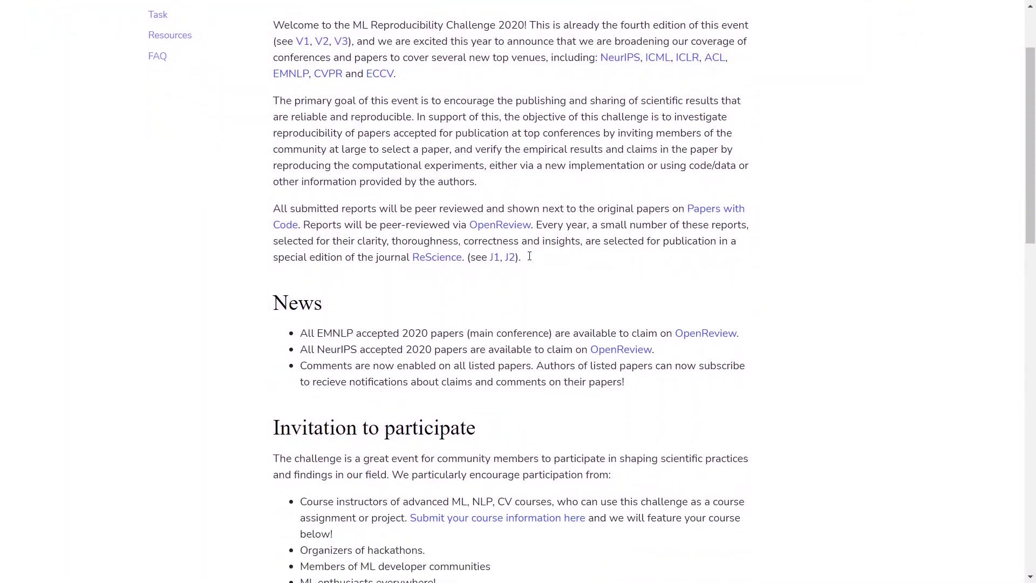
{"action": "scroll", "coordinate": [529, 256], "scroll_direction": "down", "scroll_amount": 3}
{"action": "scroll", "coordinate": [529, 257], "scroll_direction": "down", "scroll_amount": 3}
{"action": "scroll", "coordinate": [529, 255], "scroll_direction": "down", "scroll_amount": 4}
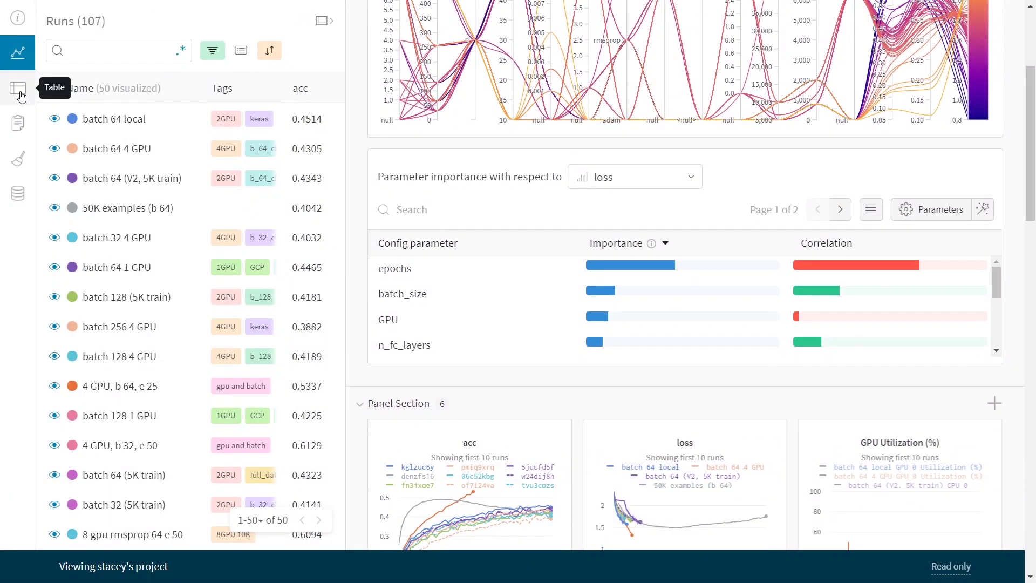
Step: Show all runs as a table, then explode bbox v3's lineage graph and pan toward the model
{"action": "left_click", "coordinate": [18, 89]}
{"action": "scroll", "coordinate": [706, 267], "scroll_direction": "right", "scroll_amount": 3}
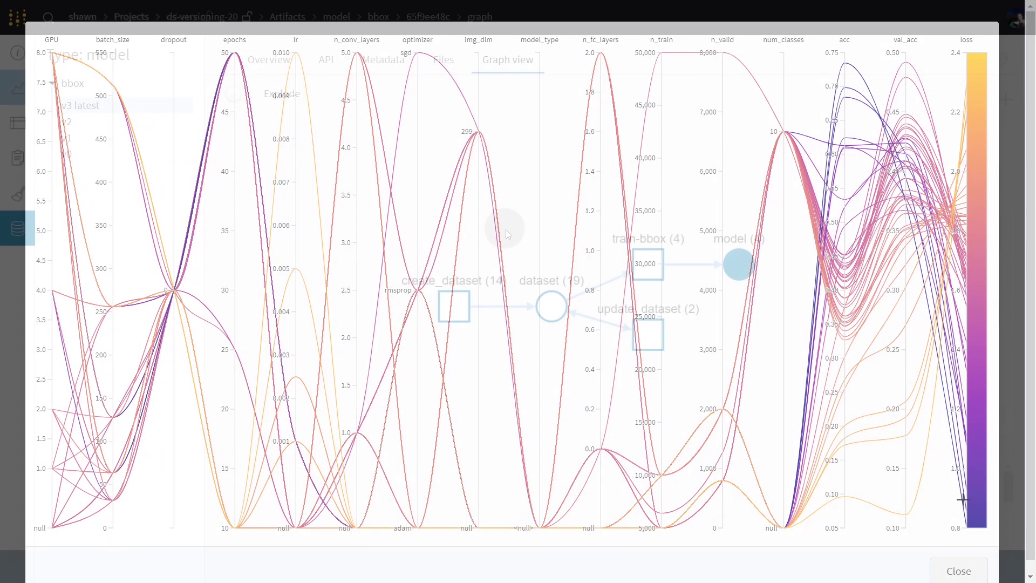
{"action": "left_click", "coordinate": [241, 94]}
{"action": "scroll", "coordinate": [498, 241], "scroll_direction": "up", "scroll_amount": 5}
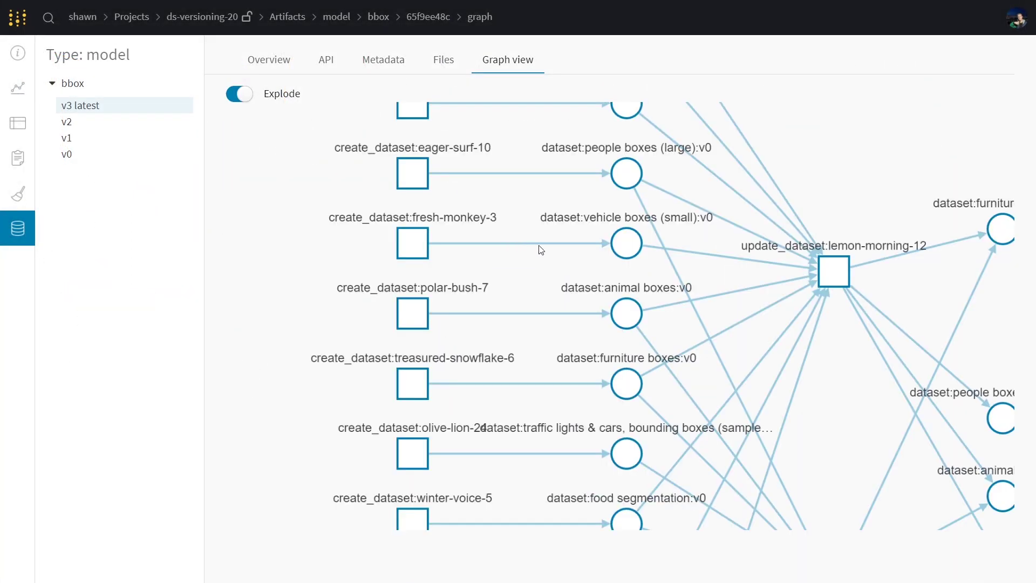
{"action": "mouse_move", "coordinate": [534, 243]}
{"action": "left_mouse_down"}
{"action": "mouse_move", "coordinate": [440, 461]}
{"action": "mouse_move", "coordinate": [205, 213]}
{"action": "left_mouse_up"}
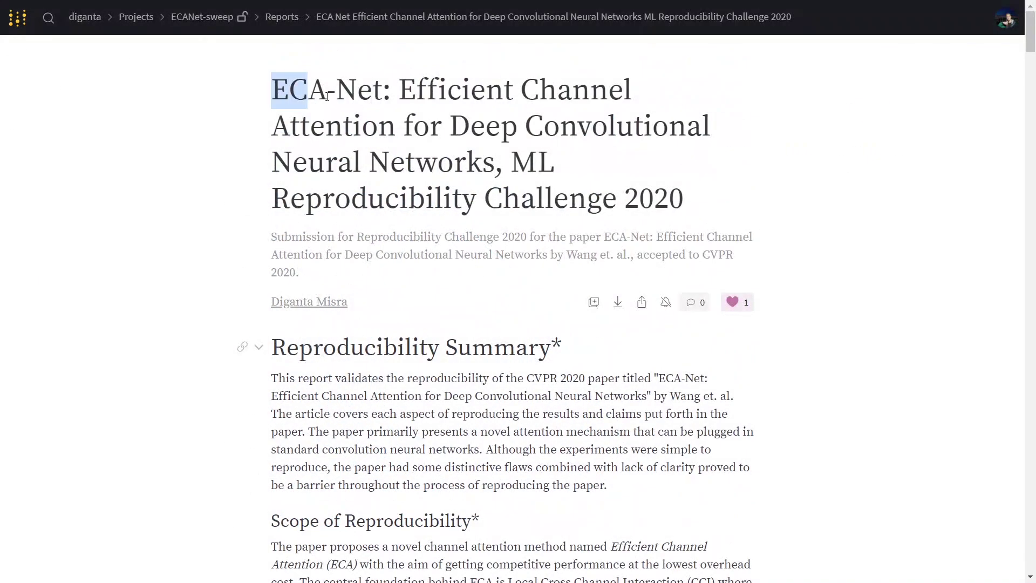
{"action": "left_click_drag", "start_coordinate": [272, 89], "coordinate": [695, 216]}
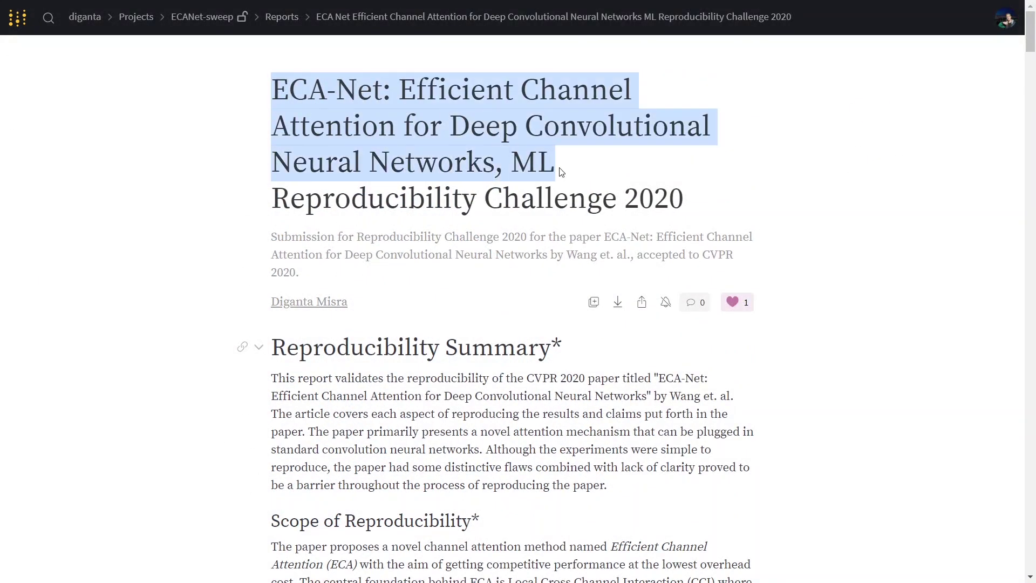
{"action": "left_click_drag", "start_coordinate": [734, 261], "coordinate": [734, 347]}
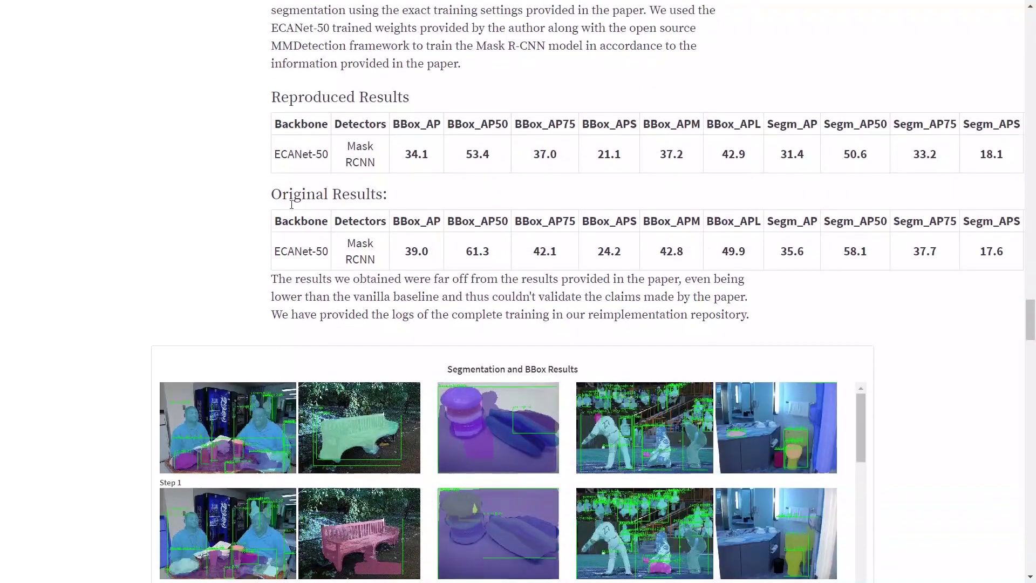
{"action": "scroll", "coordinate": [518, 324], "scroll_direction": "down", "scroll_amount": 3}
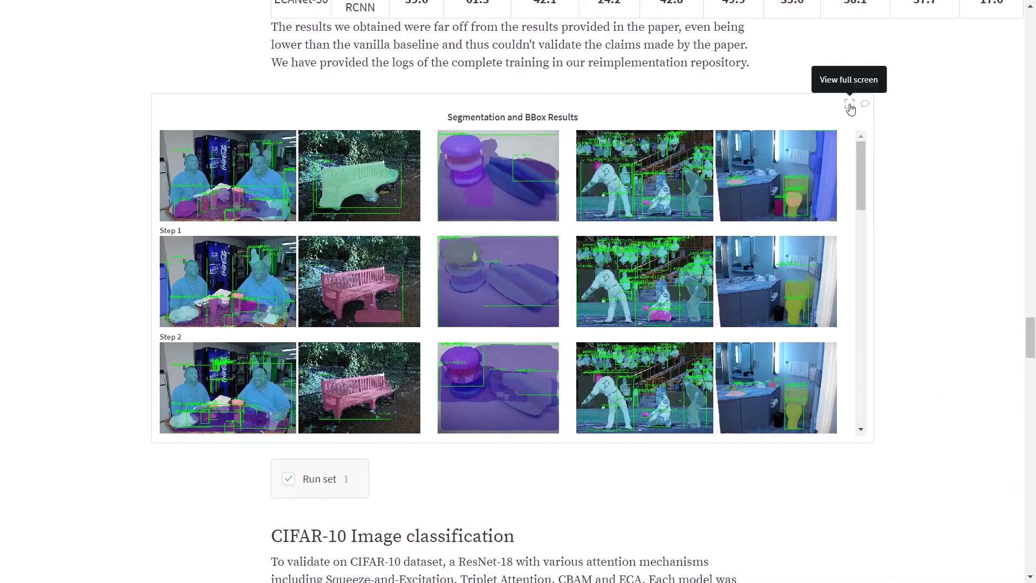
{"action": "left_click", "coordinate": [849, 112]}
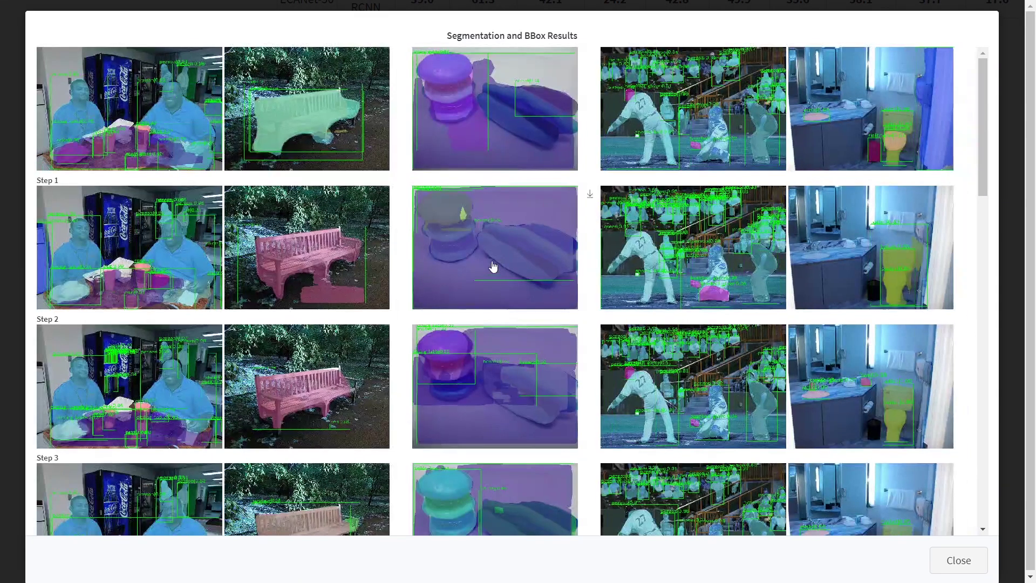
{"action": "scroll", "coordinate": [502, 267], "scroll_direction": "down", "scroll_amount": 3}
{"action": "key", "text": "Escape"}
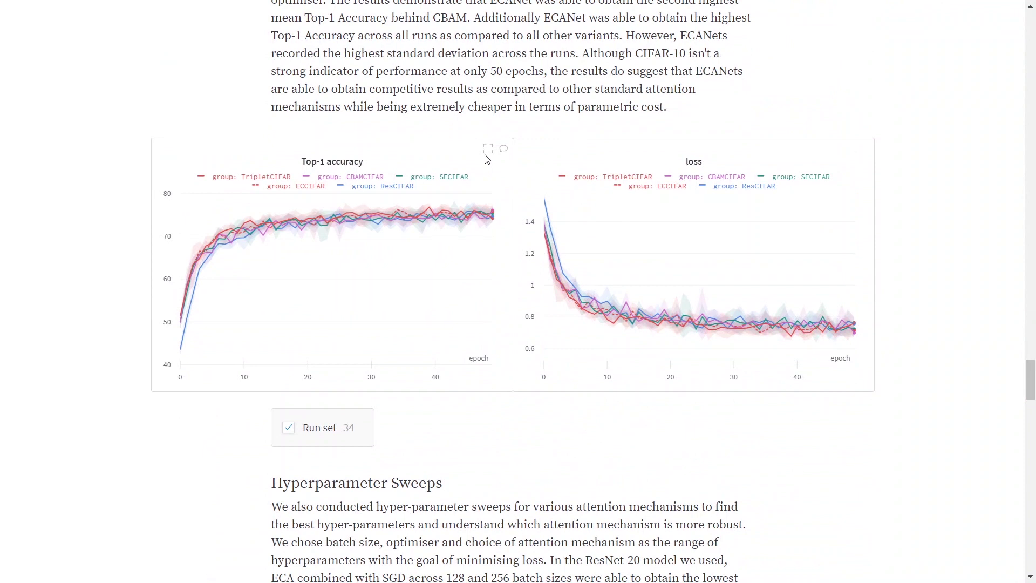
{"action": "left_click", "coordinate": [487, 150]}
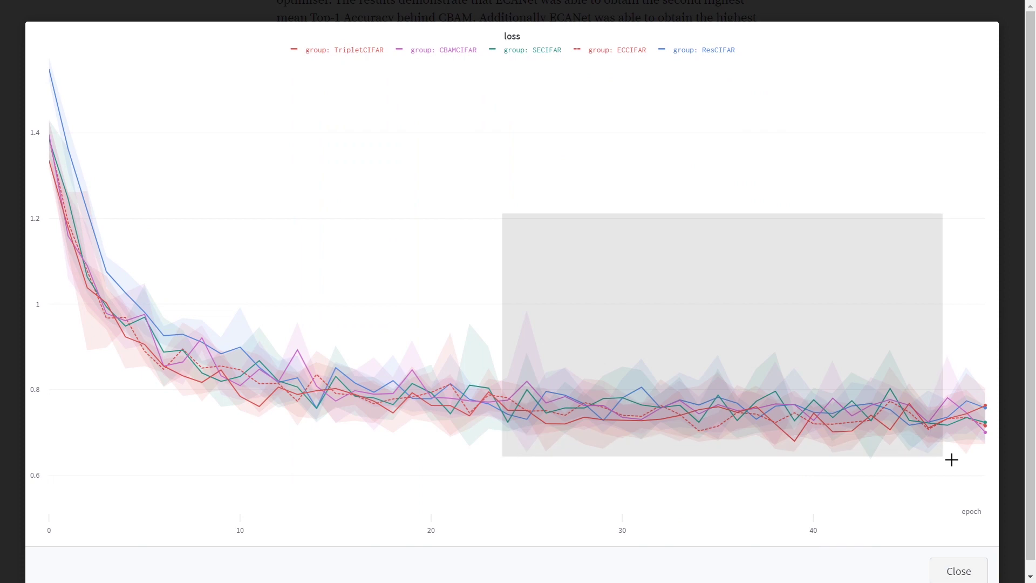
{"action": "left_click_drag", "start_coordinate": [503, 214], "coordinate": [951, 460]}
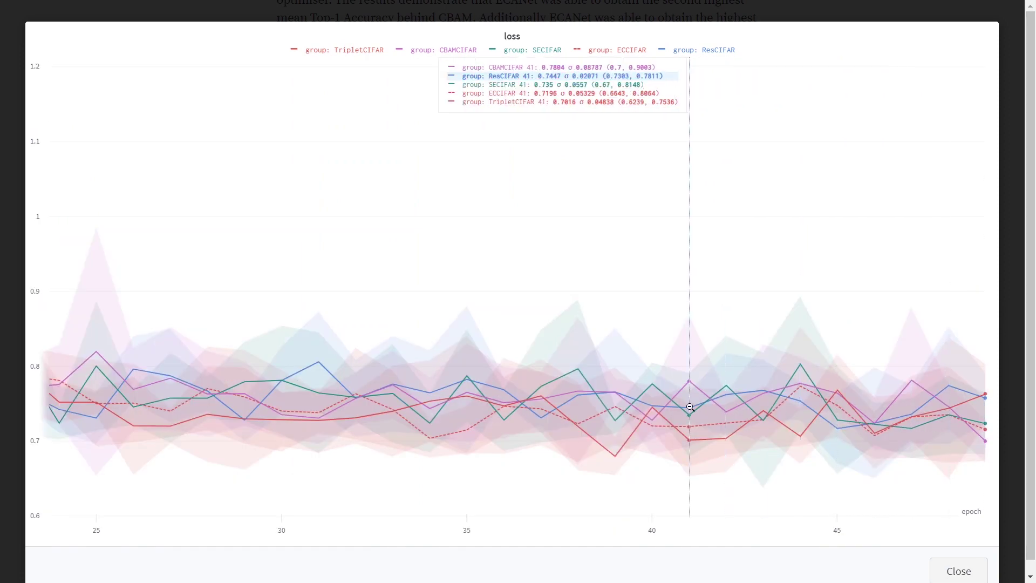
{"action": "key", "text": "Escape"}
{"action": "scroll", "coordinate": [257, 171], "scroll_direction": "down", "scroll_amount": 2}
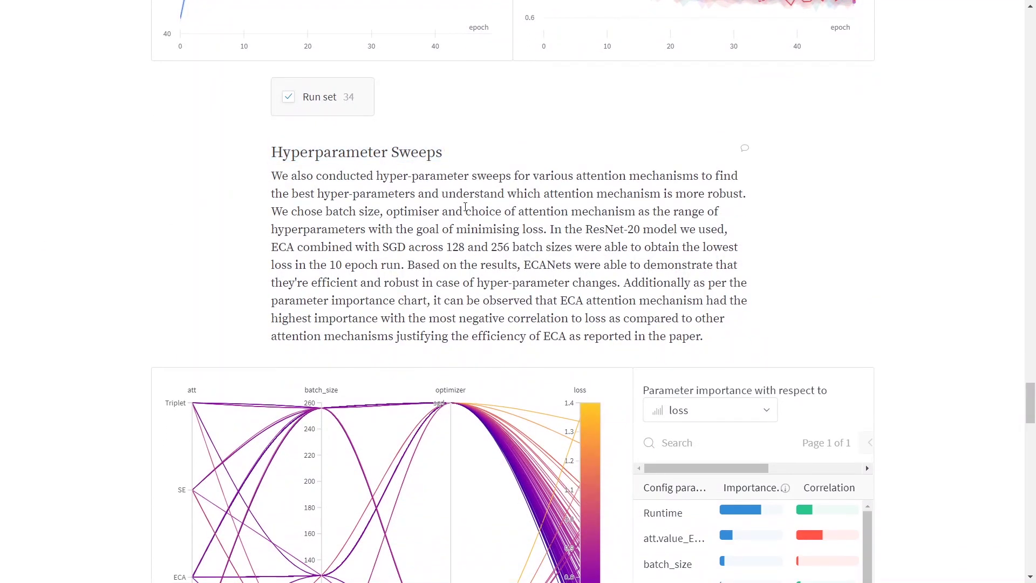
{"action": "scroll", "coordinate": [596, 348], "scroll_direction": "down", "scroll_amount": 2}
{"action": "scroll", "coordinate": [596, 347], "scroll_direction": "down", "scroll_amount": 2}
{"action": "scroll", "coordinate": [596, 348], "scroll_direction": "down", "scroll_amount": 2}
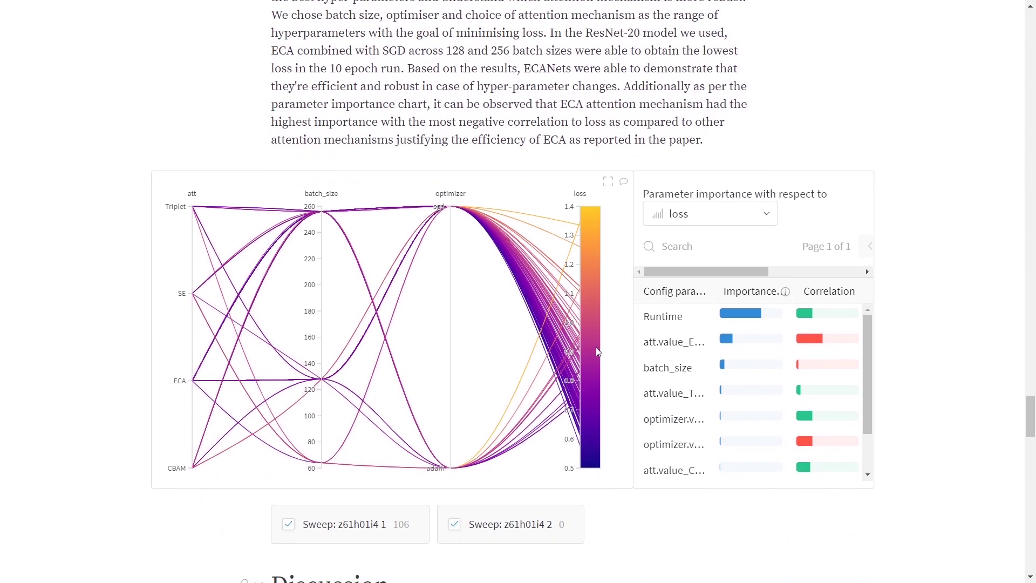
{"action": "scroll", "coordinate": [595, 347], "scroll_direction": "down", "scroll_amount": 1}
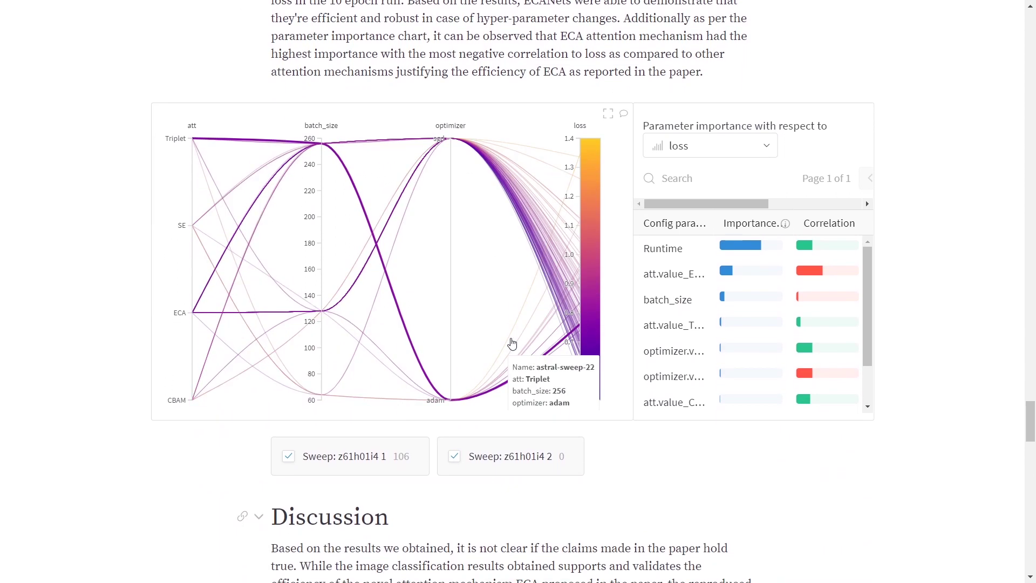
{"action": "left_click", "coordinate": [605, 117]}
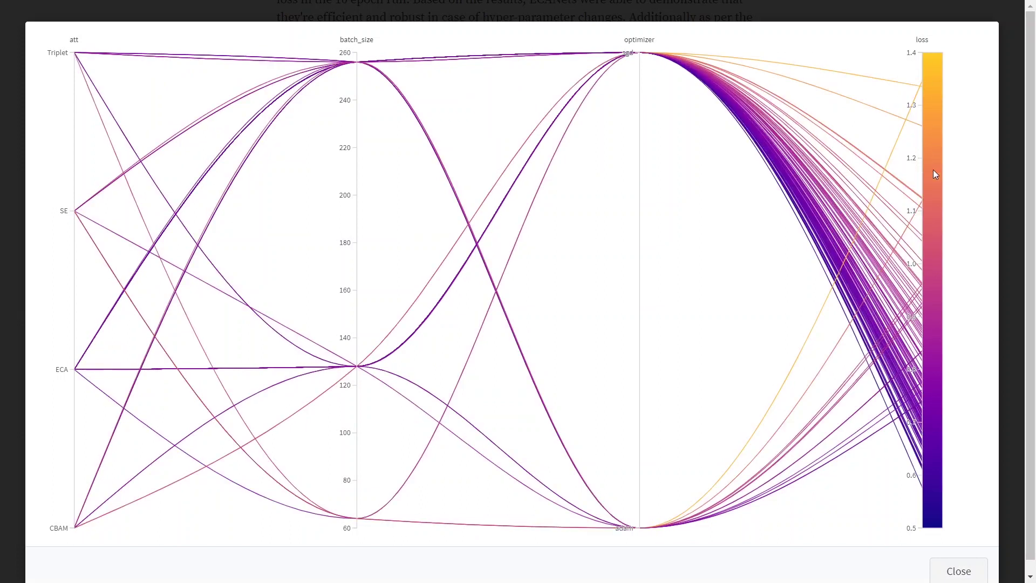
{"action": "mouse_move", "coordinate": [913, 469]}
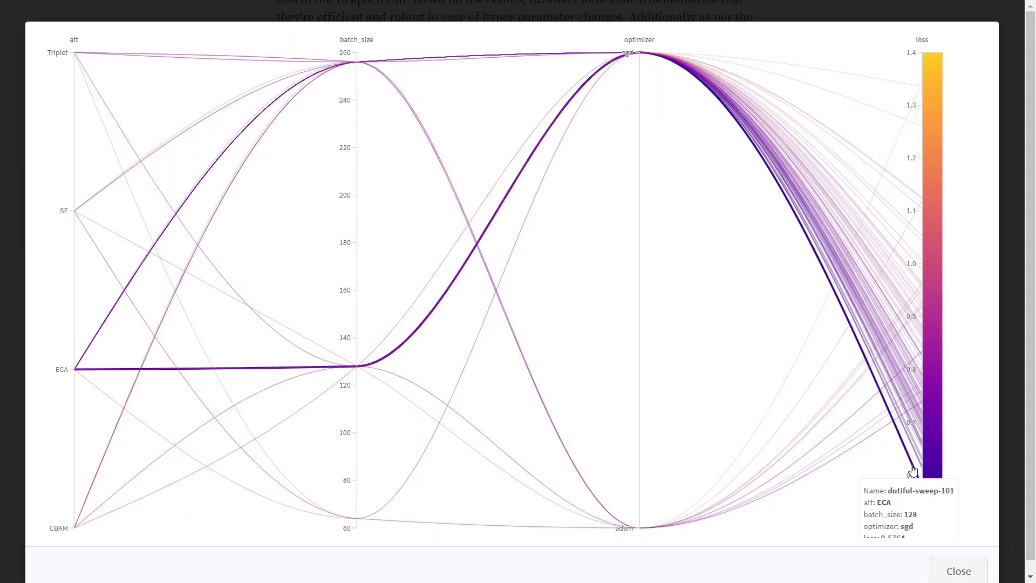
{"action": "key", "text": "Escape"}
{"action": "left_click", "coordinate": [851, 108]}
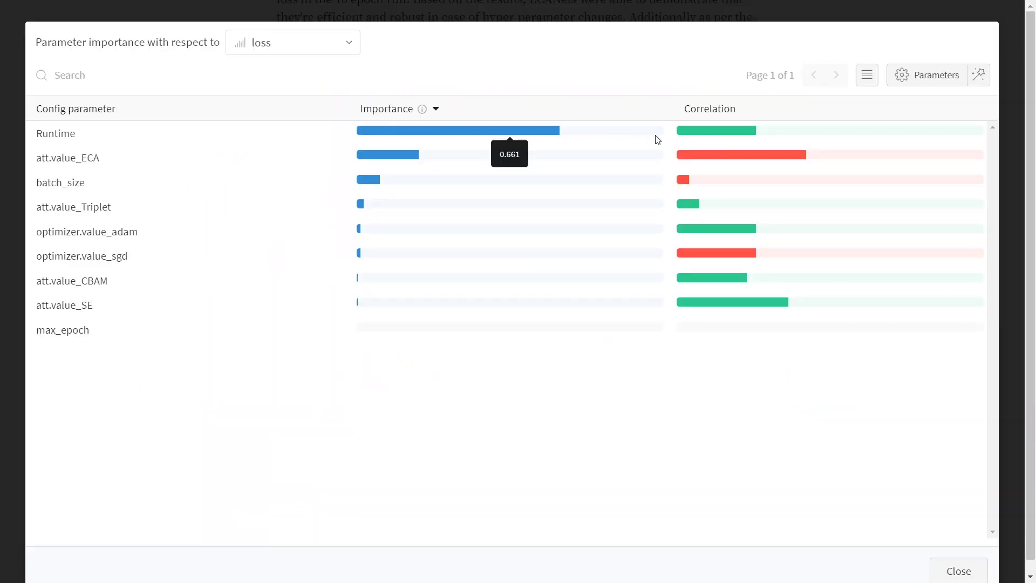
{"action": "key", "text": "Escape"}
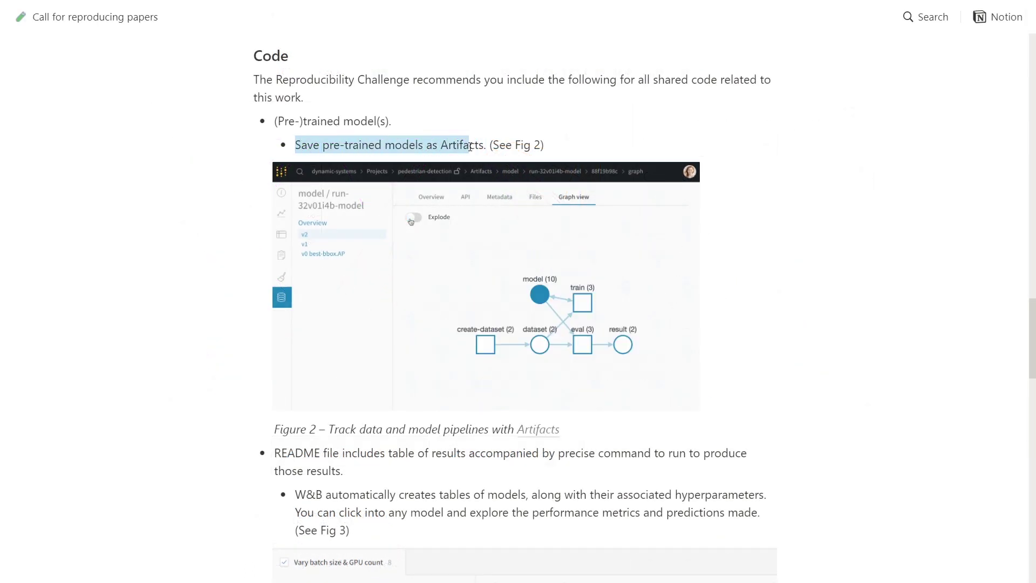
{"action": "scroll", "coordinate": [523, 169], "scroll_direction": "down", "scroll_amount": 1}
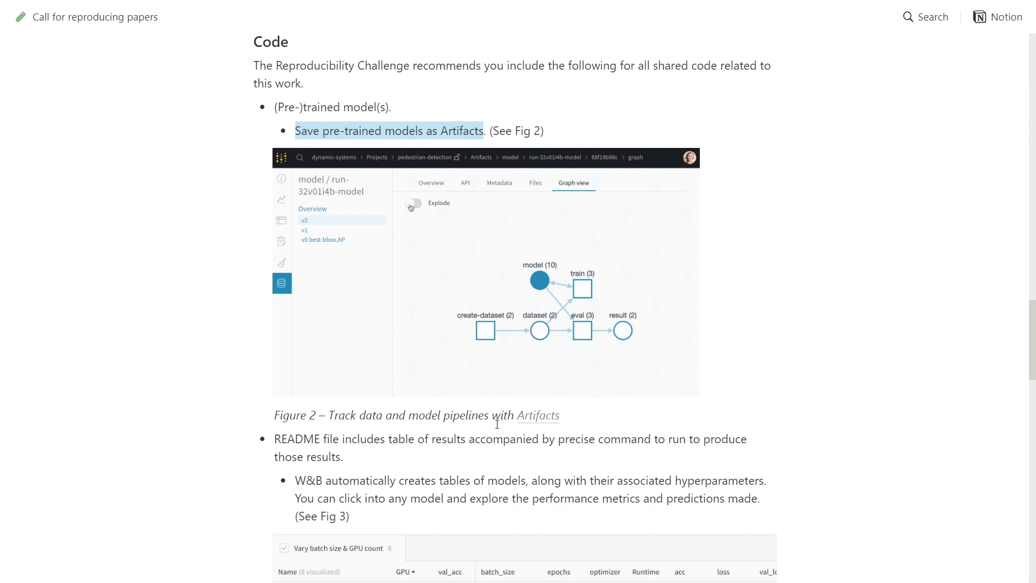
{"action": "scroll", "coordinate": [540, 423], "scroll_direction": "down", "scroll_amount": 10}
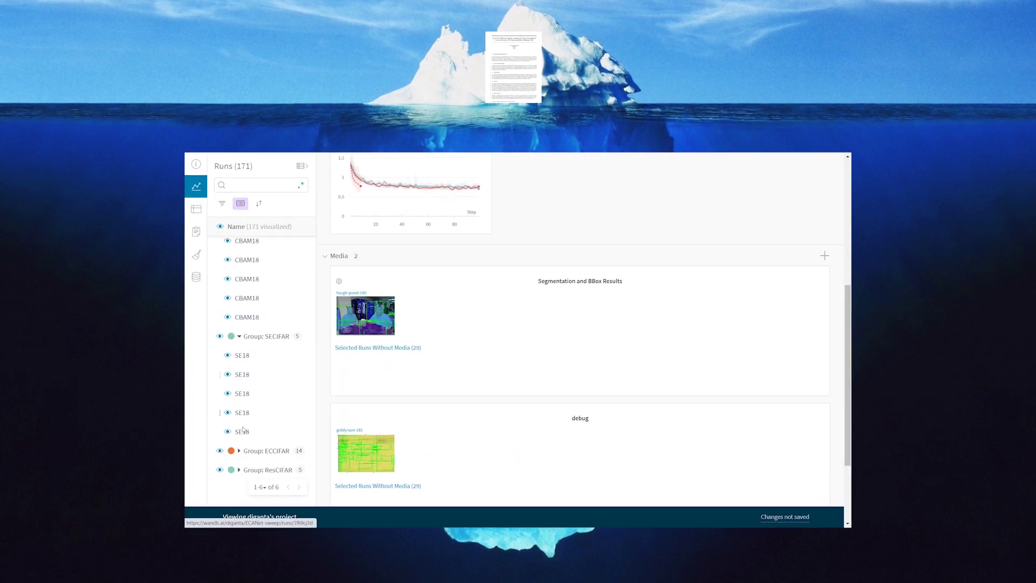
Step: Go to the SE18 run page to view its lr, epoch, loss and Top-1 accuracy charts
{"action": "left_click", "coordinate": [245, 374]}
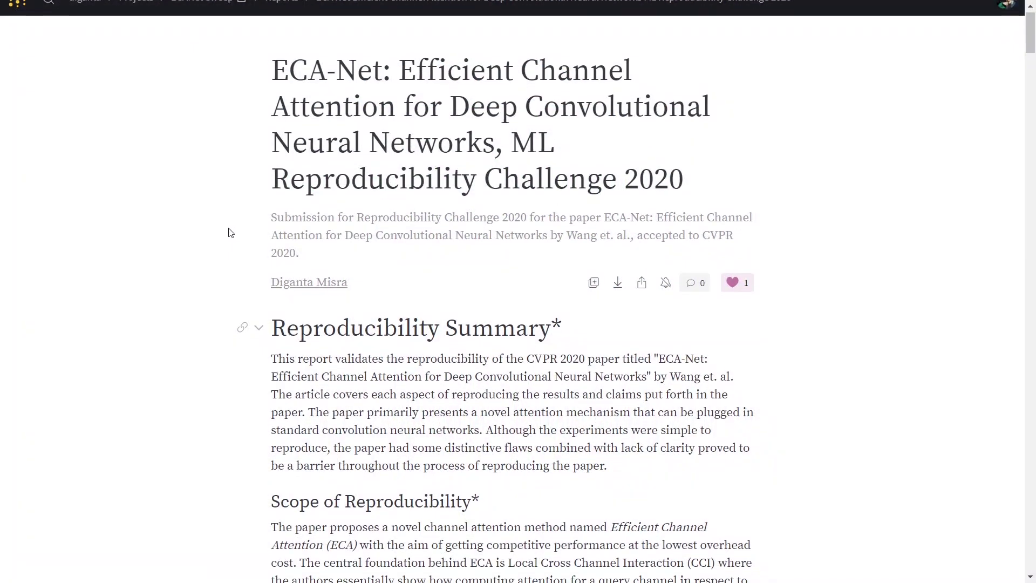
{"action": "scroll", "coordinate": [561, 244], "scroll_direction": "down", "scroll_amount": 4}
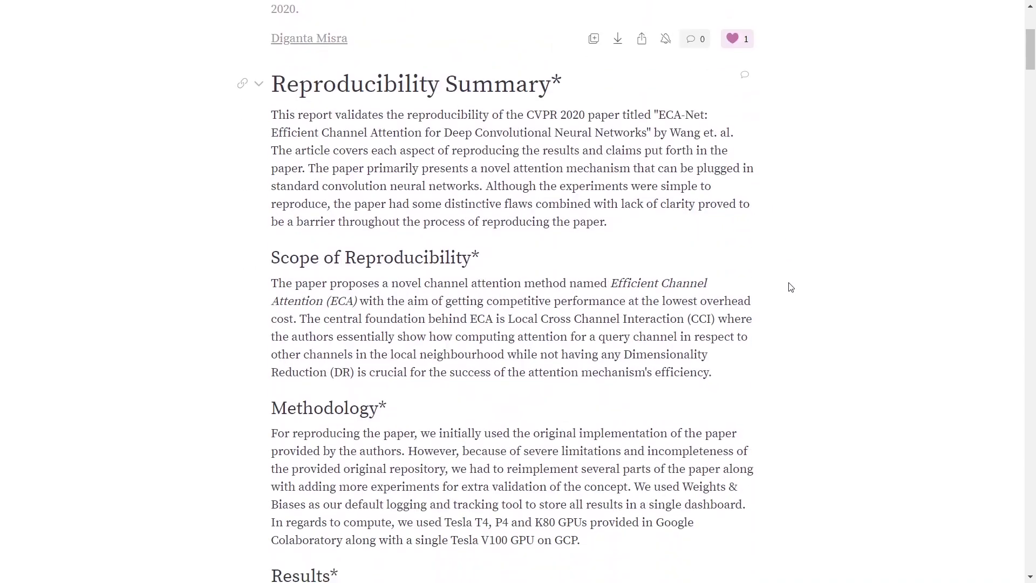
{"action": "scroll", "coordinate": [648, 283], "scroll_direction": "down", "scroll_amount": 2}
{"action": "scroll", "coordinate": [647, 284], "scroll_direction": "down", "scroll_amount": 4}
{"action": "scroll", "coordinate": [413, 297], "scroll_direction": "down", "scroll_amount": 2}
{"action": "scroll", "coordinate": [413, 298], "scroll_direction": "down", "scroll_amount": 5}
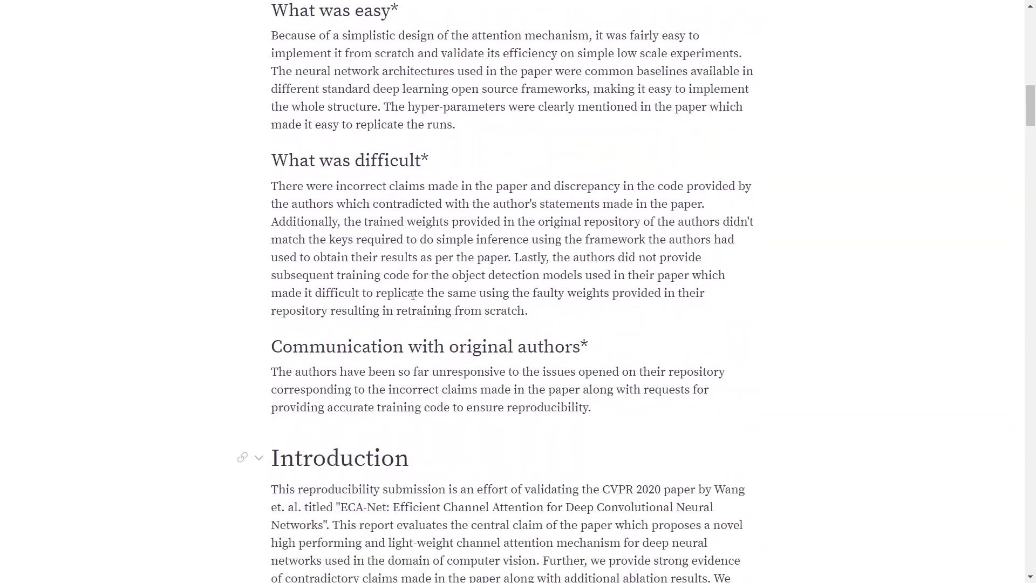
{"action": "scroll", "coordinate": [413, 297], "scroll_direction": "down", "scroll_amount": 5}
{"action": "scroll", "coordinate": [412, 297], "scroll_direction": "down", "scroll_amount": 3}
{"action": "scroll", "coordinate": [413, 296], "scroll_direction": "down", "scroll_amount": 4}
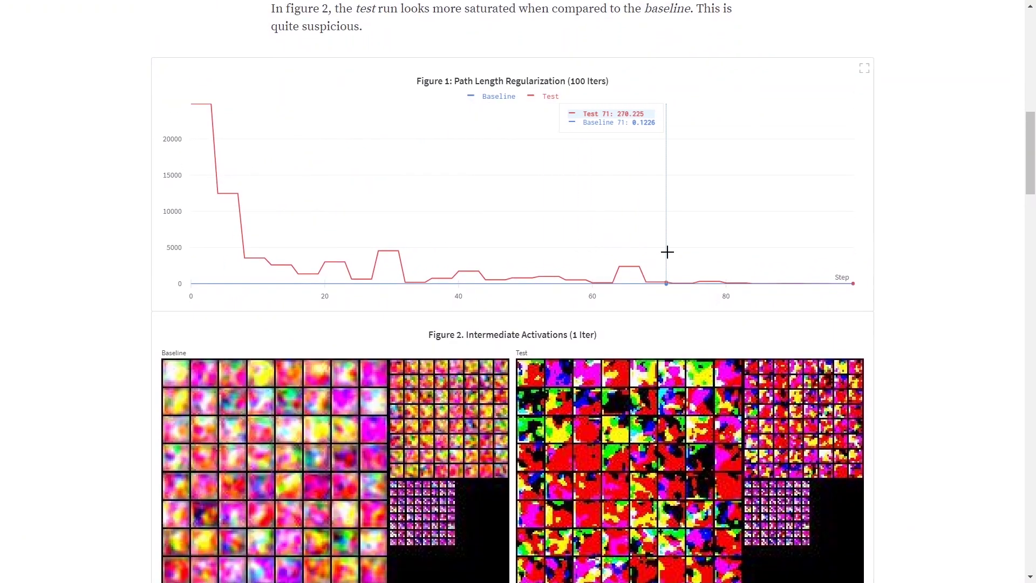
{"action": "scroll", "coordinate": [796, 258], "scroll_direction": "down", "scroll_amount": 5}
{"action": "scroll", "coordinate": [795, 257], "scroll_direction": "down", "scroll_amount": 5}
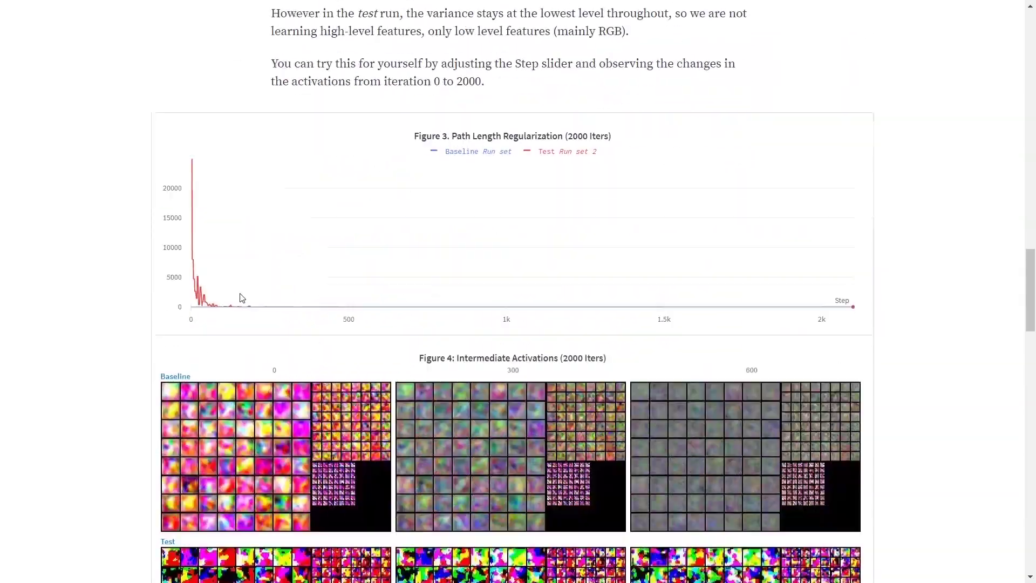
{"action": "scroll", "coordinate": [795, 257], "scroll_direction": "down", "scroll_amount": 5}
{"action": "scroll", "coordinate": [280, 356], "scroll_direction": "up", "scroll_amount": 1}
Step: Advance the activation grids' step range to the final training step, 4,900
{"action": "left_click_drag", "start_coordinate": [302, 429], "coordinate": [411, 431]}
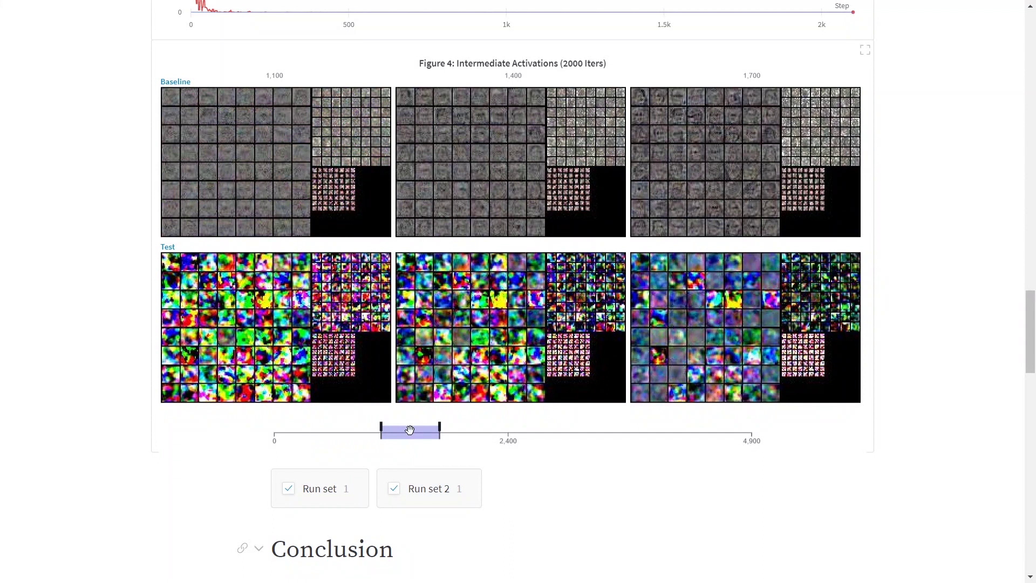
{"action": "left_click_drag", "start_coordinate": [547, 432], "coordinate": [683, 430]}
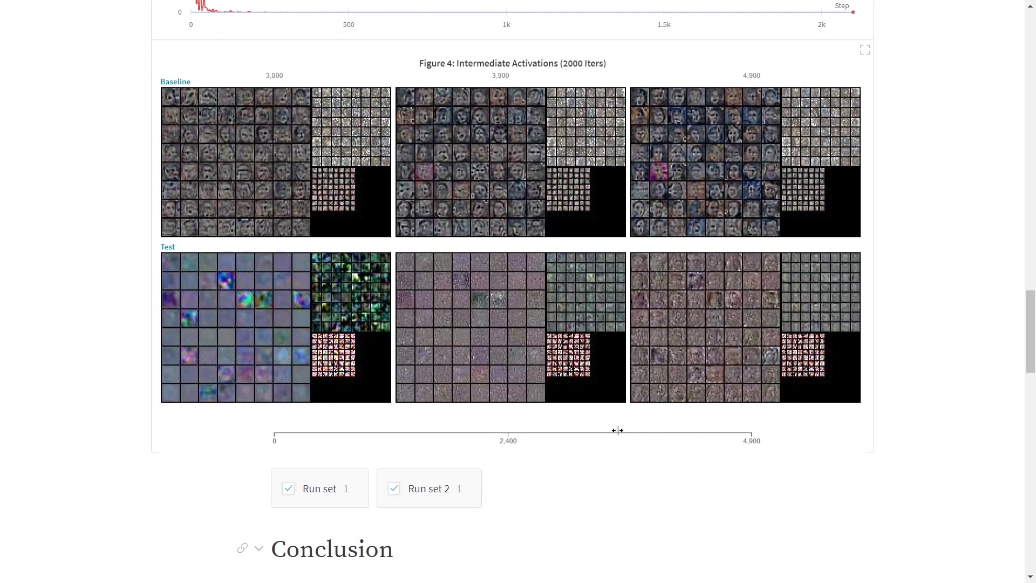
{"action": "left_click_drag", "start_coordinate": [617, 430], "coordinate": [631, 427]}
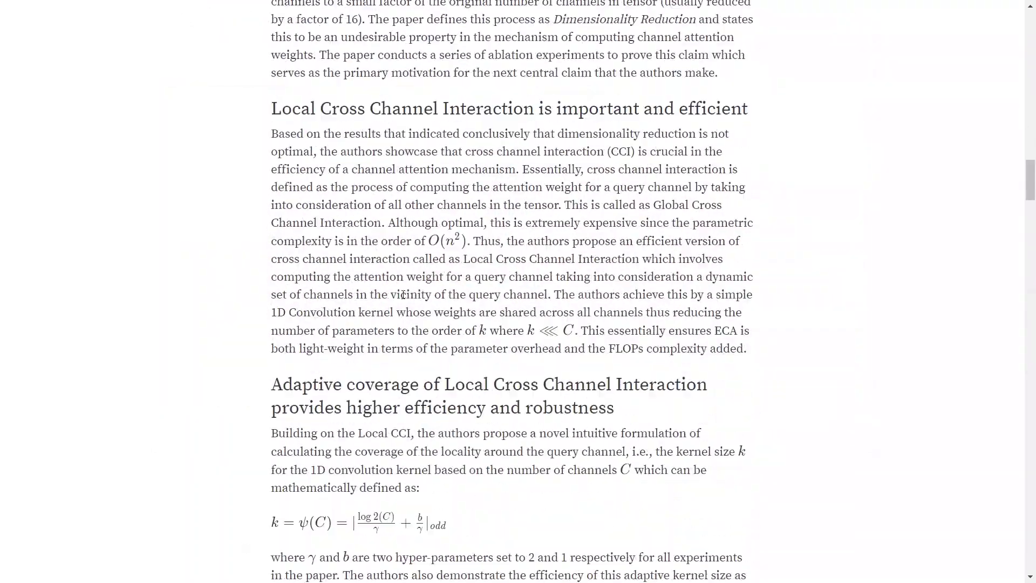
{"action": "scroll", "coordinate": [403, 295], "scroll_direction": "down", "scroll_amount": 10}
{"action": "scroll", "coordinate": [403, 295], "scroll_direction": "down", "scroll_amount": 10}
{"action": "scroll", "coordinate": [403, 295], "scroll_direction": "down", "scroll_amount": 10}
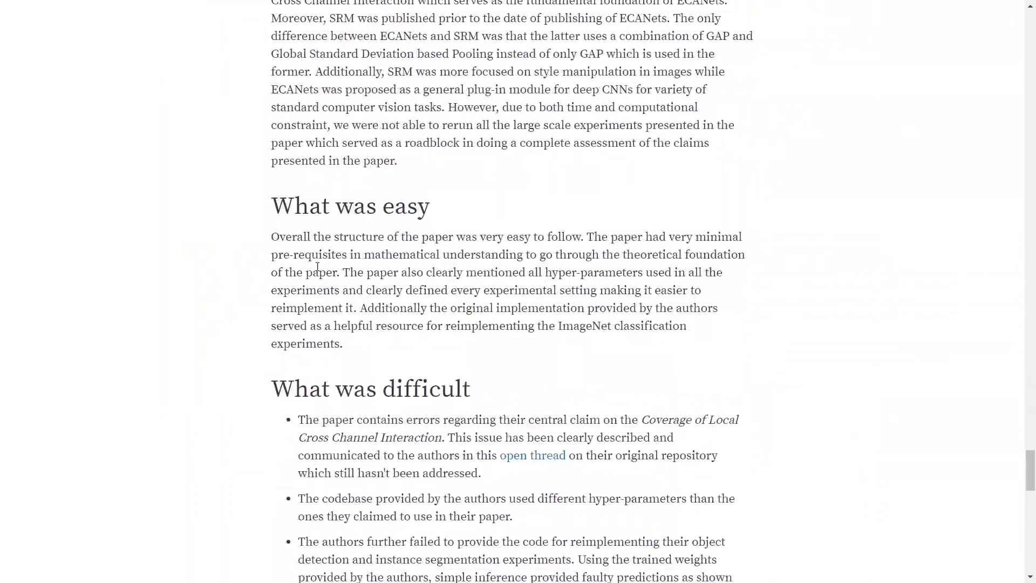
{"action": "scroll", "coordinate": [403, 296], "scroll_direction": "down", "scroll_amount": 3}
{"action": "scroll", "coordinate": [428, 200], "scroll_direction": "down", "scroll_amount": 2}
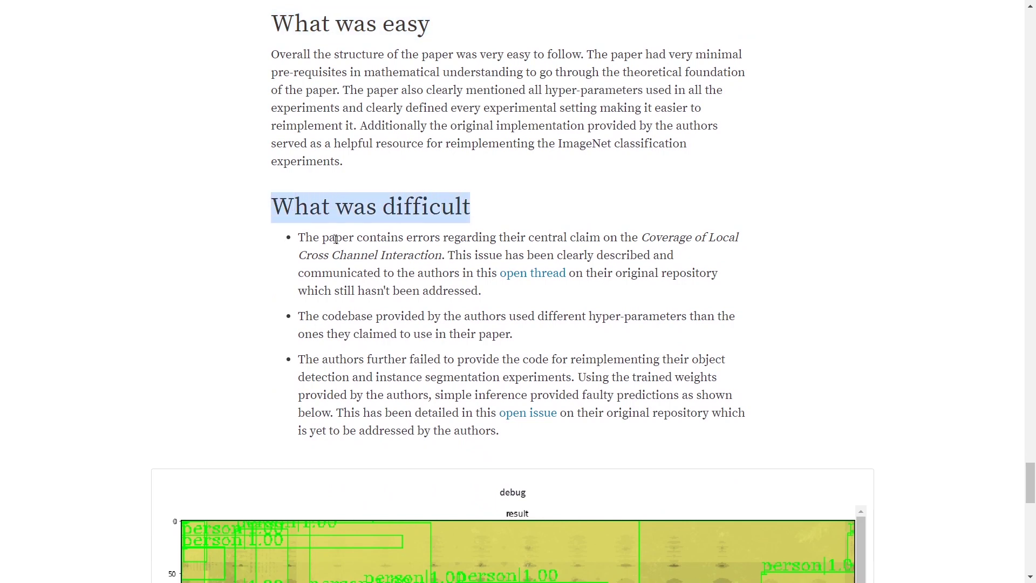
{"action": "scroll", "coordinate": [396, 301], "scroll_direction": "down", "scroll_amount": 3}
{"action": "scroll", "coordinate": [397, 301], "scroll_direction": "down", "scroll_amount": 3}
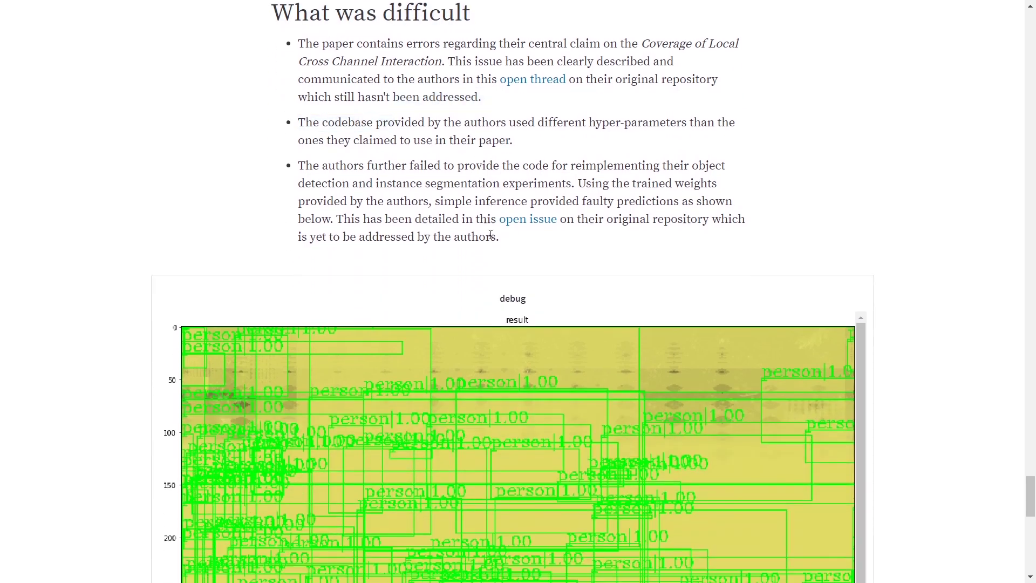
{"action": "scroll", "coordinate": [489, 239], "scroll_direction": "down", "scroll_amount": 10}
{"action": "scroll", "coordinate": [488, 239], "scroll_direction": "down", "scroll_amount": 2}
{"action": "scroll", "coordinate": [489, 239], "scroll_direction": "down", "scroll_amount": 1}
{"action": "scroll", "coordinate": [489, 239], "scroll_direction": "up", "scroll_amount": 10}
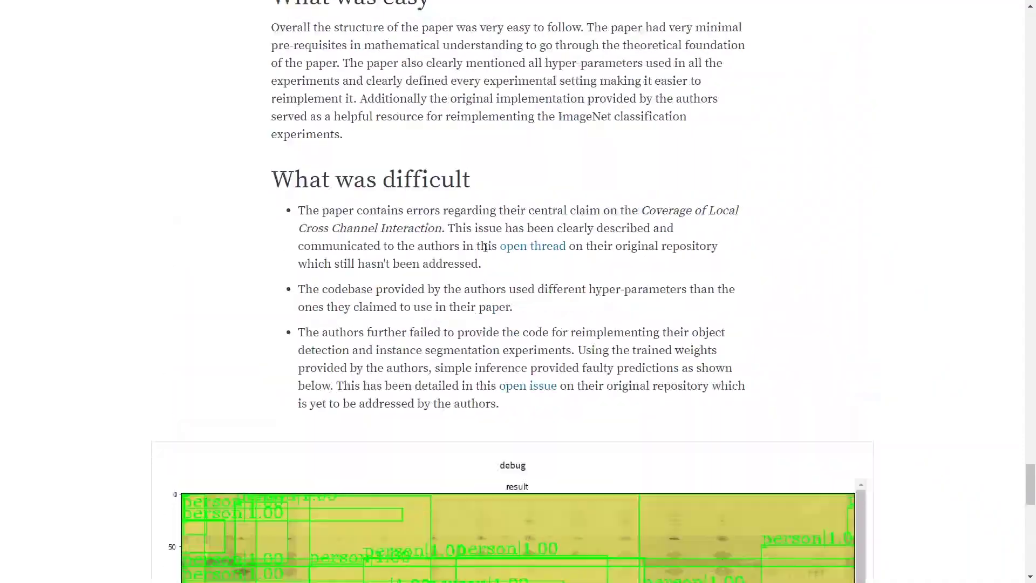
{"action": "scroll", "coordinate": [485, 254], "scroll_direction": "up", "scroll_amount": 10}
{"action": "scroll", "coordinate": [485, 253], "scroll_direction": "up", "scroll_amount": 10}
{"action": "scroll", "coordinate": [485, 254], "scroll_direction": "up", "scroll_amount": 10}
{"action": "scroll", "coordinate": [485, 254], "scroll_direction": "up", "scroll_amount": 10}
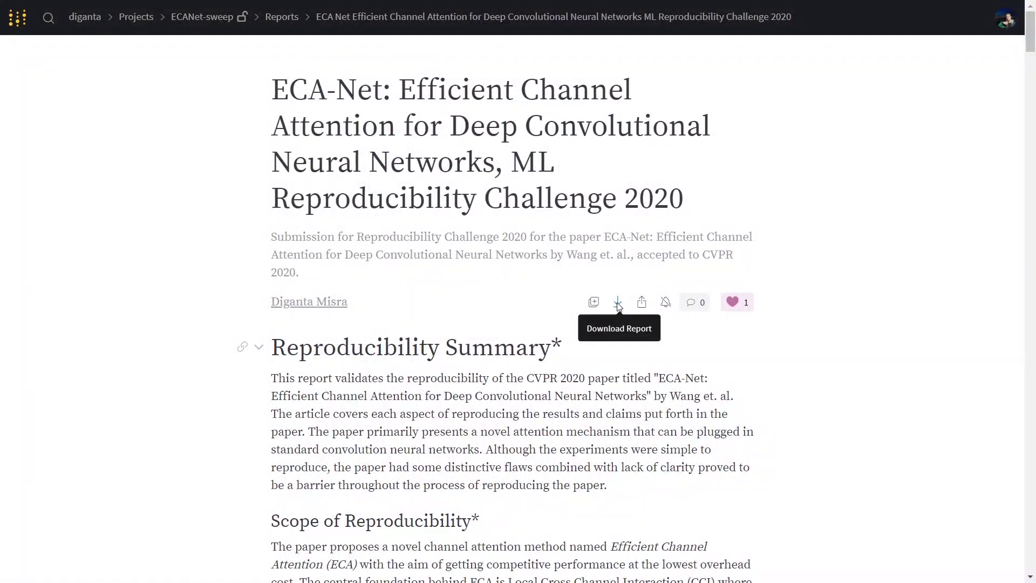
Step: Choose LaTeX export in the report's download options and bring up its template choices
{"action": "left_click", "coordinate": [618, 302]}
{"action": "left_click", "coordinate": [360, 218]}
{"action": "left_click", "coordinate": [385, 358]}
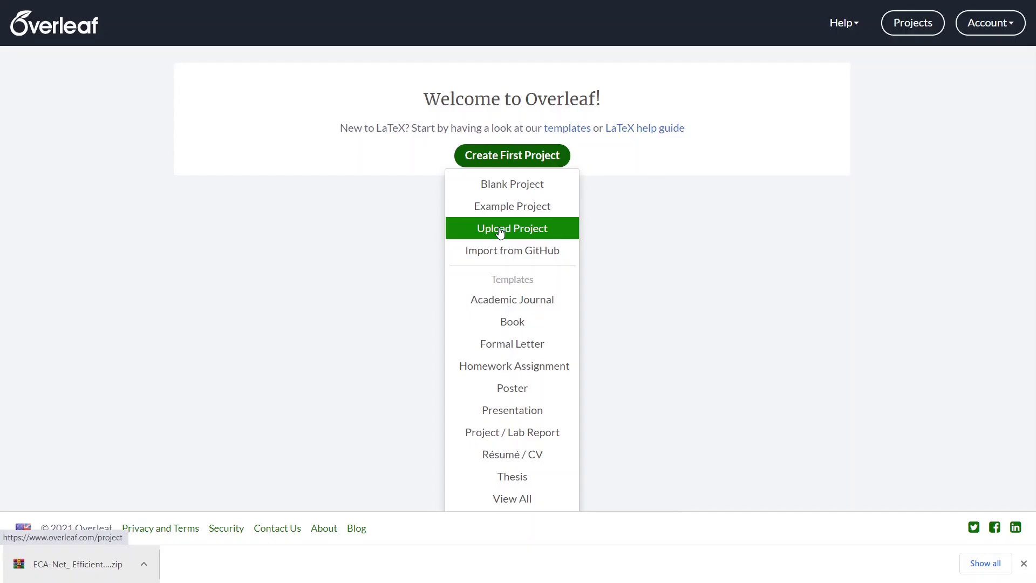
Step: Create an Overleaf project from the downloaded report zip via Upload Project
{"action": "left_click", "coordinate": [500, 230]}
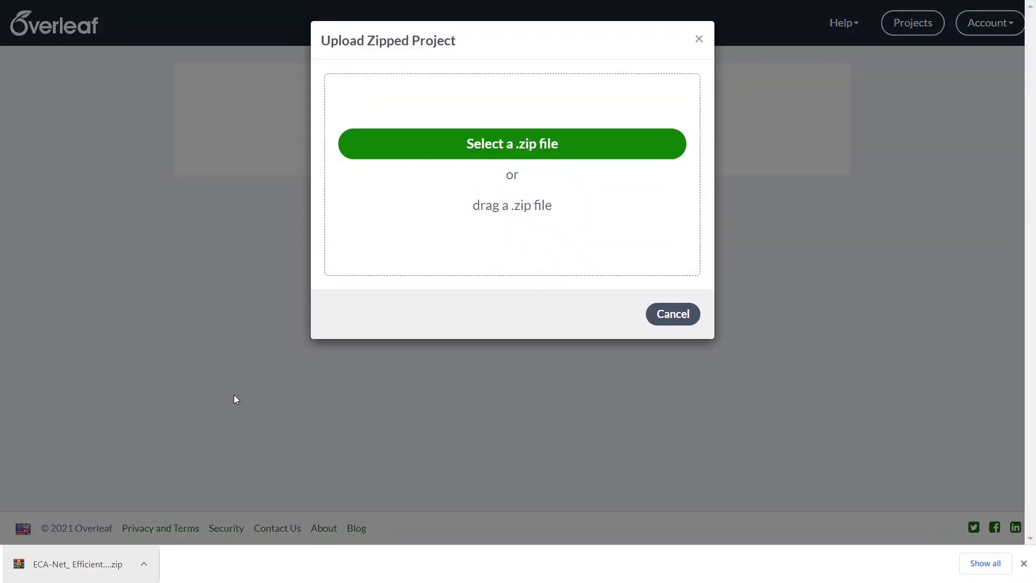
{"action": "left_click_drag", "start_coordinate": [73, 564], "coordinate": [425, 280]}
{"action": "left_click_drag", "start_coordinate": [503, 177], "coordinate": [503, 176]}
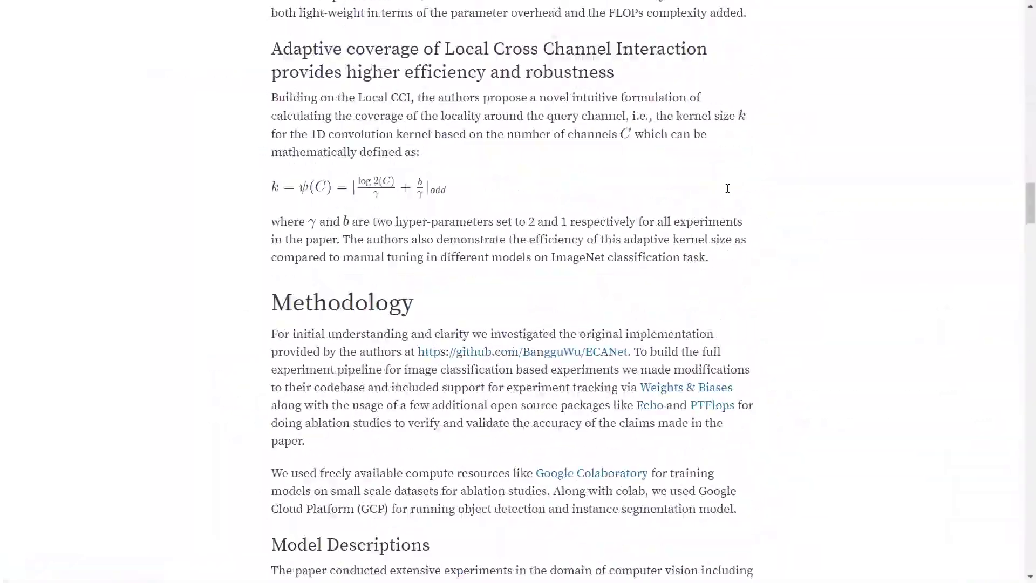
{"action": "scroll", "coordinate": [727, 187], "scroll_direction": "down", "scroll_amount": 10}
{"action": "scroll", "coordinate": [567, 291], "scroll_direction": "down", "scroll_amount": 10}
{"action": "scroll", "coordinate": [567, 291], "scroll_direction": "down", "scroll_amount": 5}
{"action": "scroll", "coordinate": [450, 230], "scroll_direction": "down", "scroll_amount": 8}
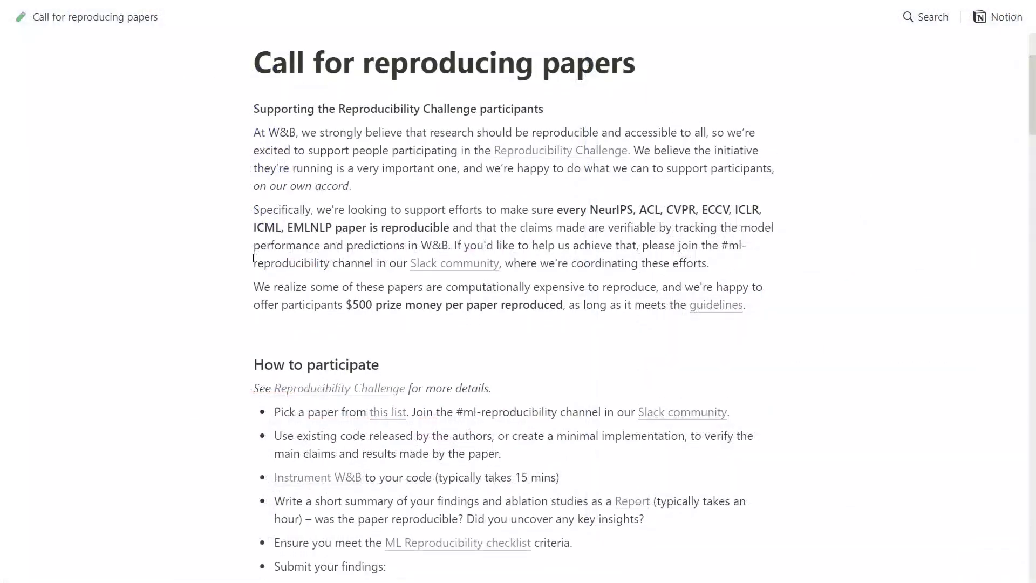
{"action": "scroll", "coordinate": [518, 292], "scroll_direction": "down", "scroll_amount": 3}
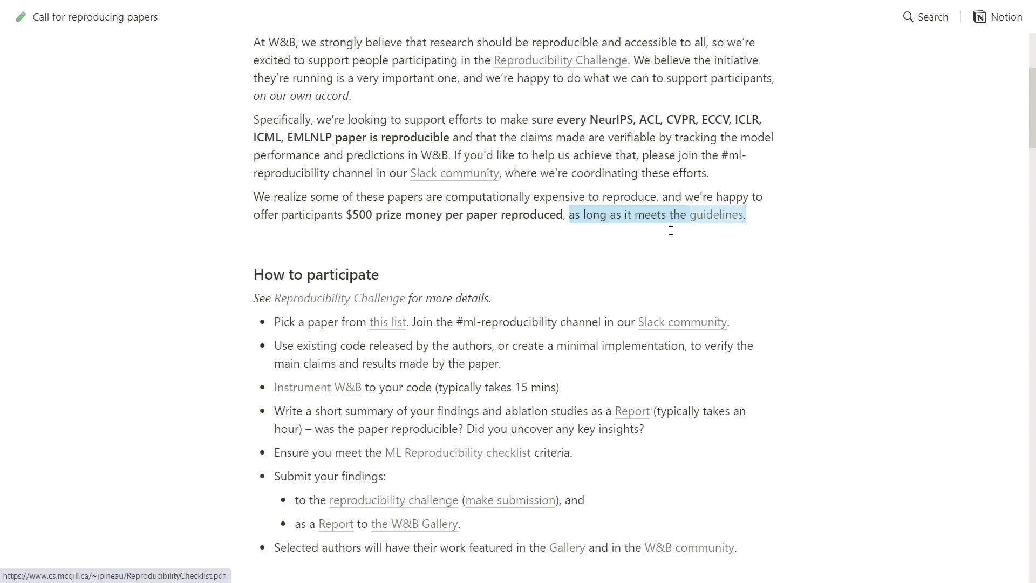
{"action": "scroll", "coordinate": [670, 231], "scroll_direction": "down", "scroll_amount": 3}
{"action": "left_click_drag", "start_coordinate": [258, 163], "coordinate": [756, 437]}
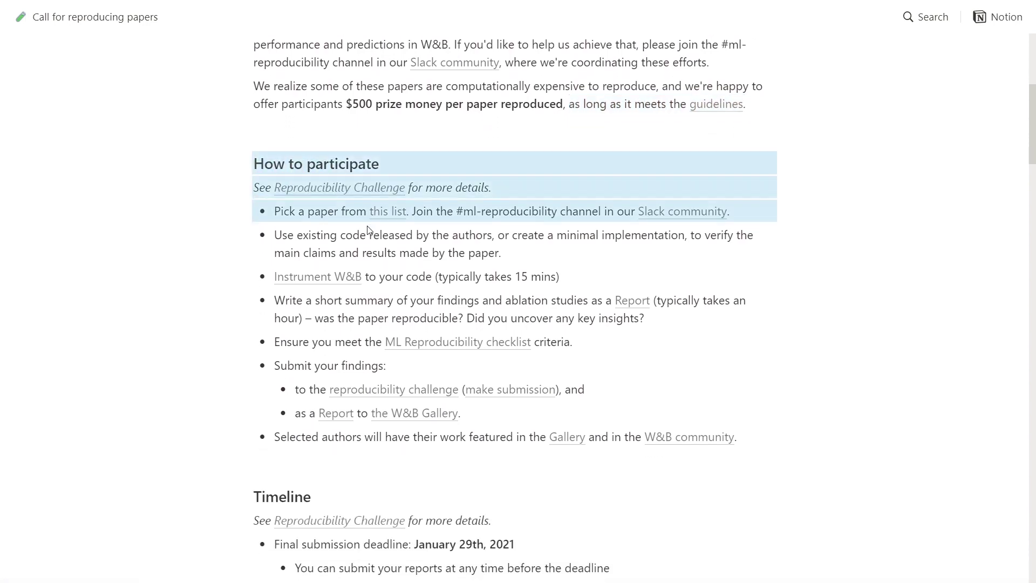
{"action": "scroll", "coordinate": [759, 421], "scroll_direction": "down", "scroll_amount": 2}
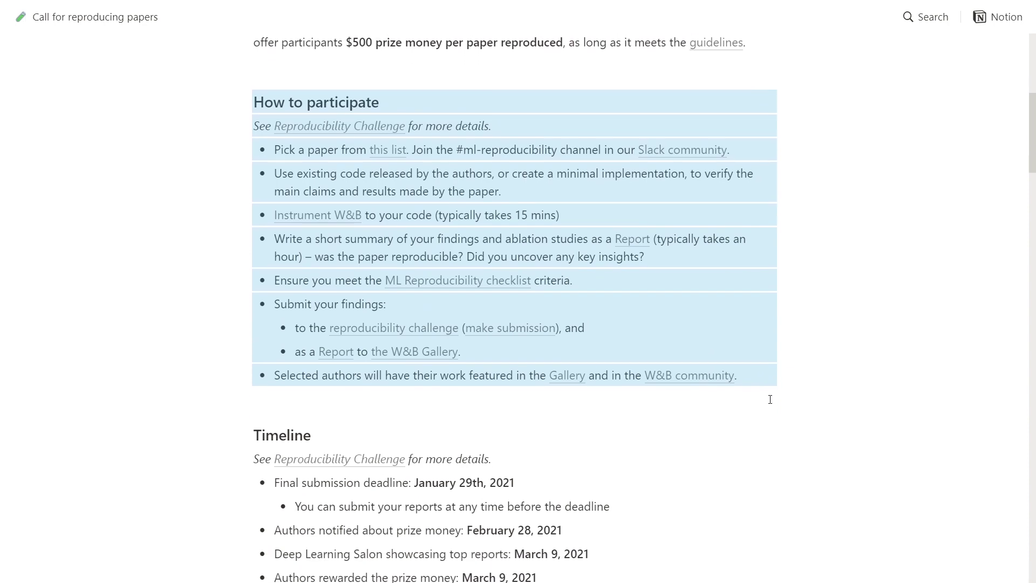
{"action": "left_click", "coordinate": [611, 424]}
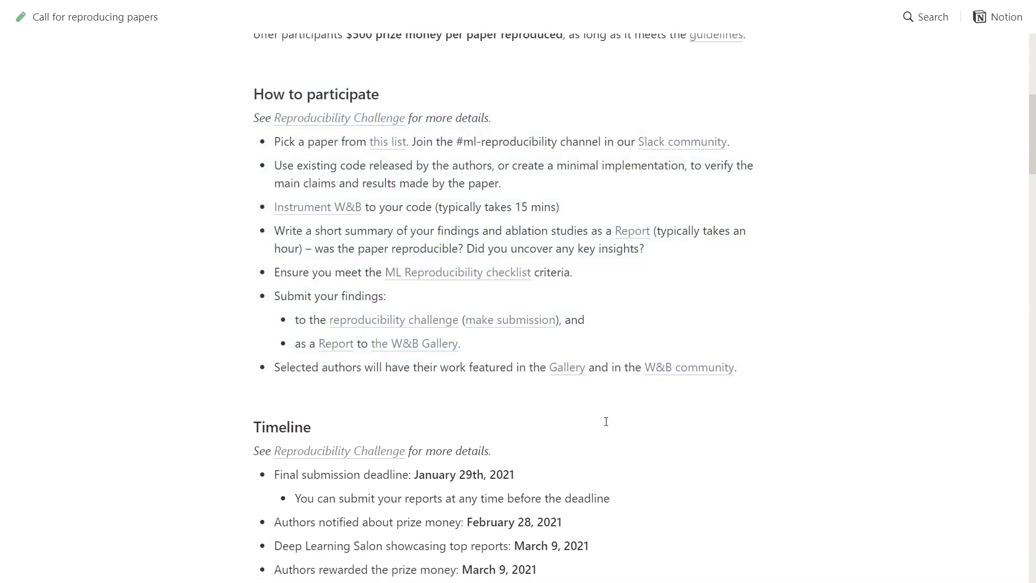
{"action": "scroll", "coordinate": [611, 424], "scroll_direction": "down", "scroll_amount": 5}
{"action": "scroll", "coordinate": [610, 425], "scroll_direction": "down", "scroll_amount": 5}
{"action": "scroll", "coordinate": [607, 421], "scroll_direction": "down", "scroll_amount": 4}
{"action": "scroll", "coordinate": [604, 418], "scroll_direction": "down", "scroll_amount": 5}
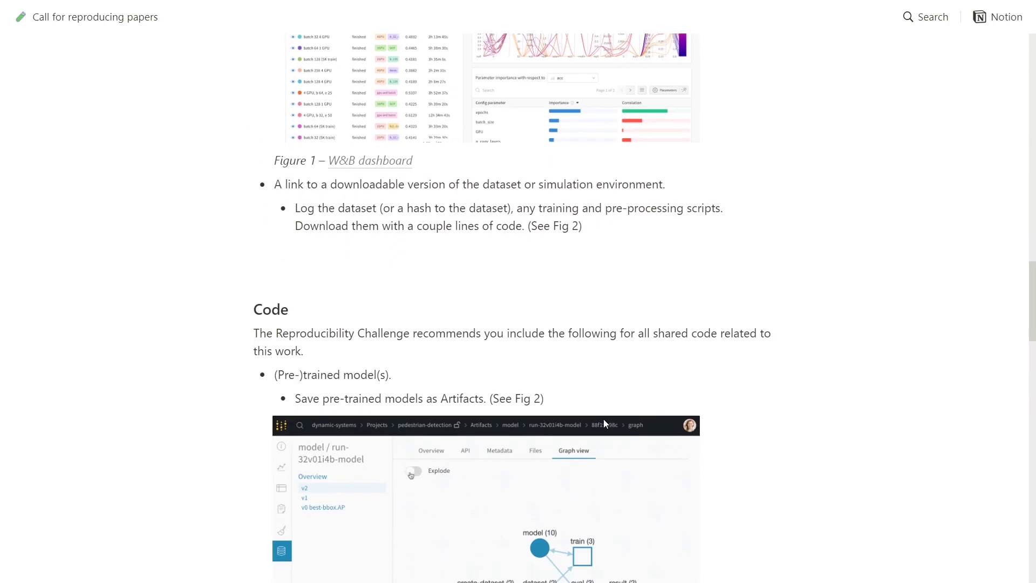
{"action": "scroll", "coordinate": [604, 418], "scroll_direction": "down", "scroll_amount": 3}
{"action": "scroll", "coordinate": [604, 419], "scroll_direction": "down", "scroll_amount": 5}
{"action": "scroll", "coordinate": [604, 419], "scroll_direction": "down", "scroll_amount": 4}
{"action": "scroll", "coordinate": [604, 422], "scroll_direction": "down", "scroll_amount": 1}
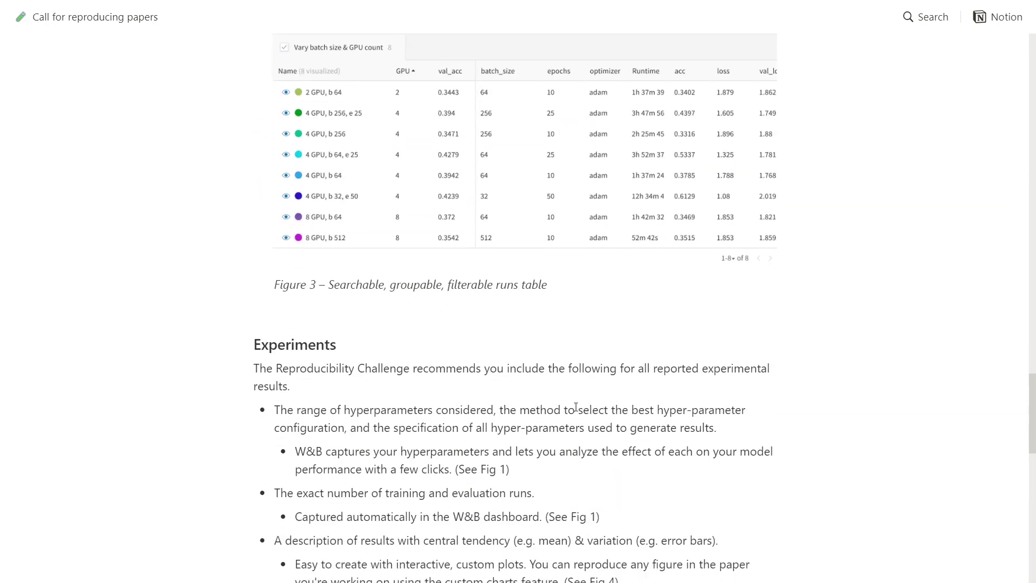
{"action": "scroll", "coordinate": [604, 422], "scroll_direction": "down", "scroll_amount": 6}
{"action": "scroll", "coordinate": [567, 404], "scroll_direction": "down", "scroll_amount": 8}
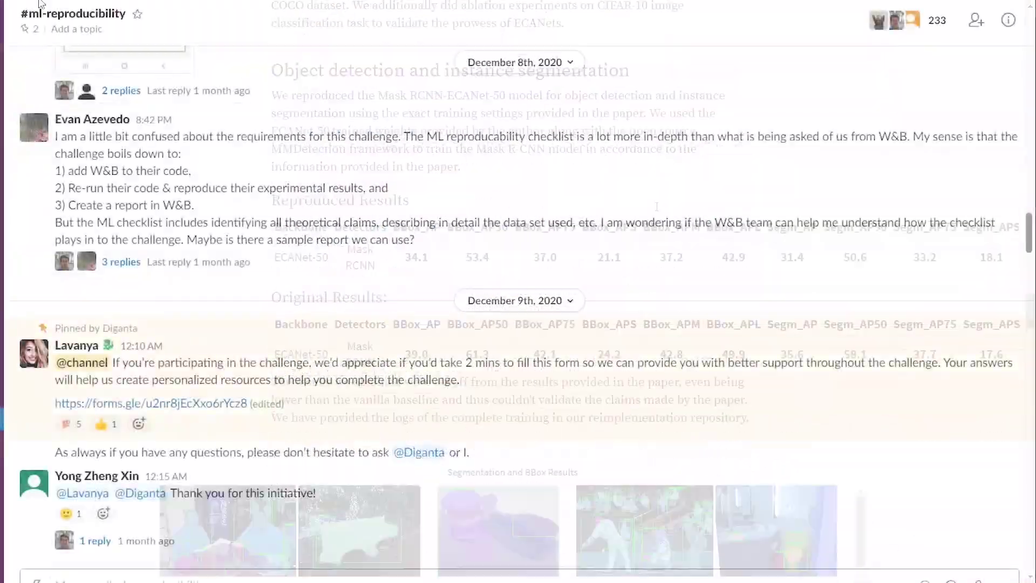
{"action": "scroll", "coordinate": [227, 154], "scroll_direction": "down", "scroll_amount": 5}
{"action": "scroll", "coordinate": [310, 188], "scroll_direction": "down", "scroll_amount": 5}
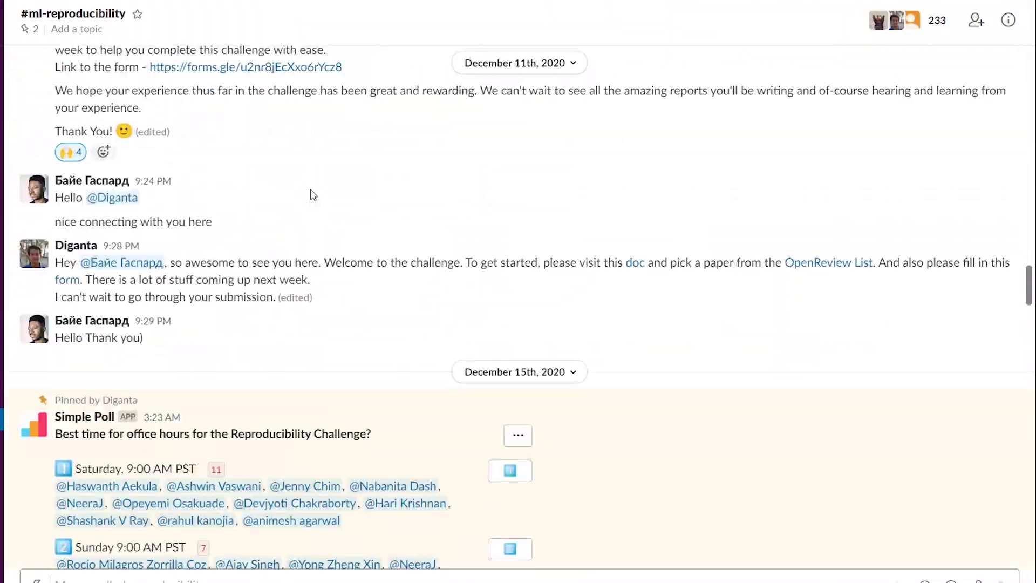
{"action": "scroll", "coordinate": [310, 189], "scroll_direction": "down", "scroll_amount": 5}
{"action": "scroll", "coordinate": [314, 196], "scroll_direction": "down", "scroll_amount": 8}
{"action": "scroll", "coordinate": [314, 195], "scroll_direction": "down", "scroll_amount": 8}
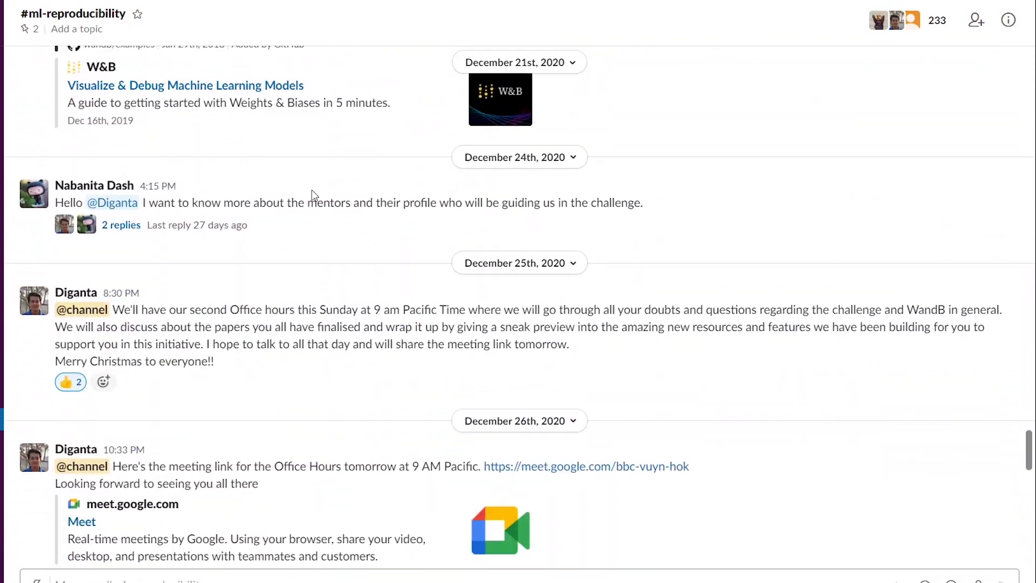
{"action": "scroll", "coordinate": [315, 195], "scroll_direction": "down", "scroll_amount": 8}
{"action": "scroll", "coordinate": [314, 196], "scroll_direction": "down", "scroll_amount": 8}
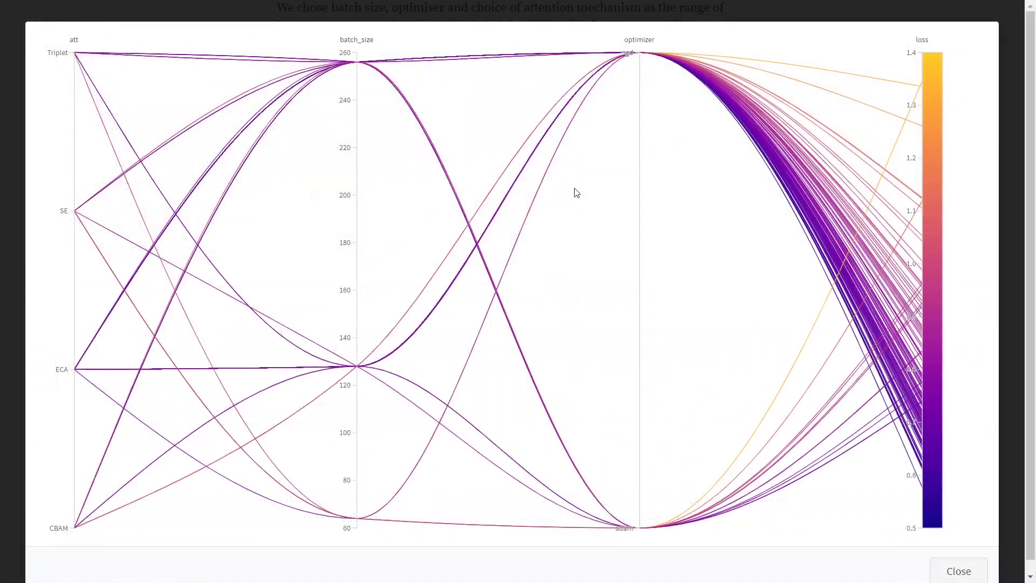